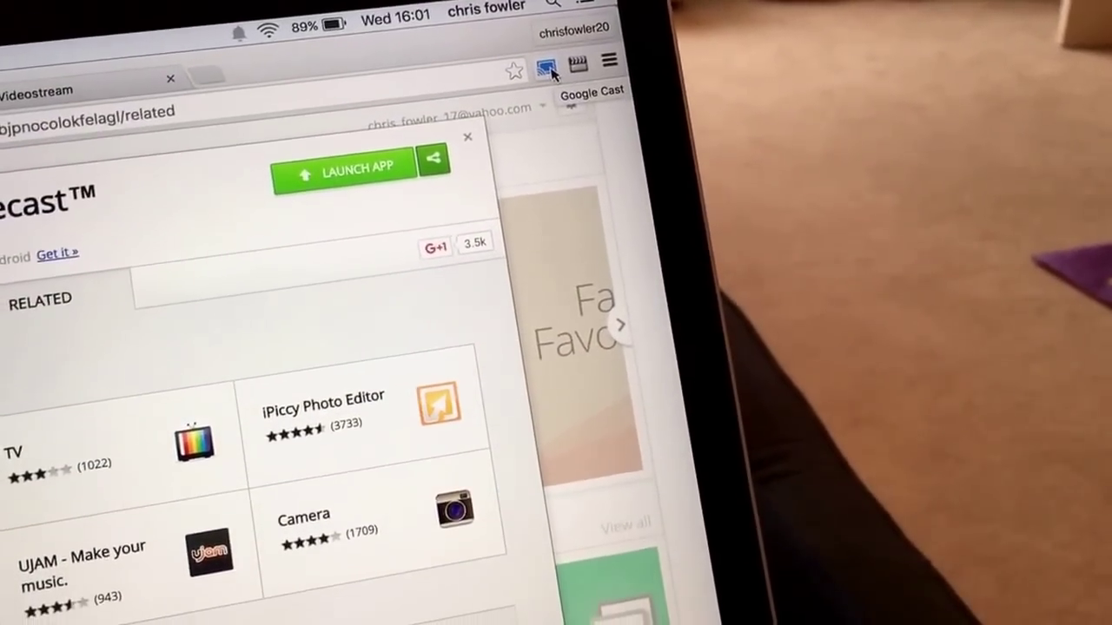
- Review the Videostream cast session and device list, then go to the YouTube tab
left_click(550, 63)
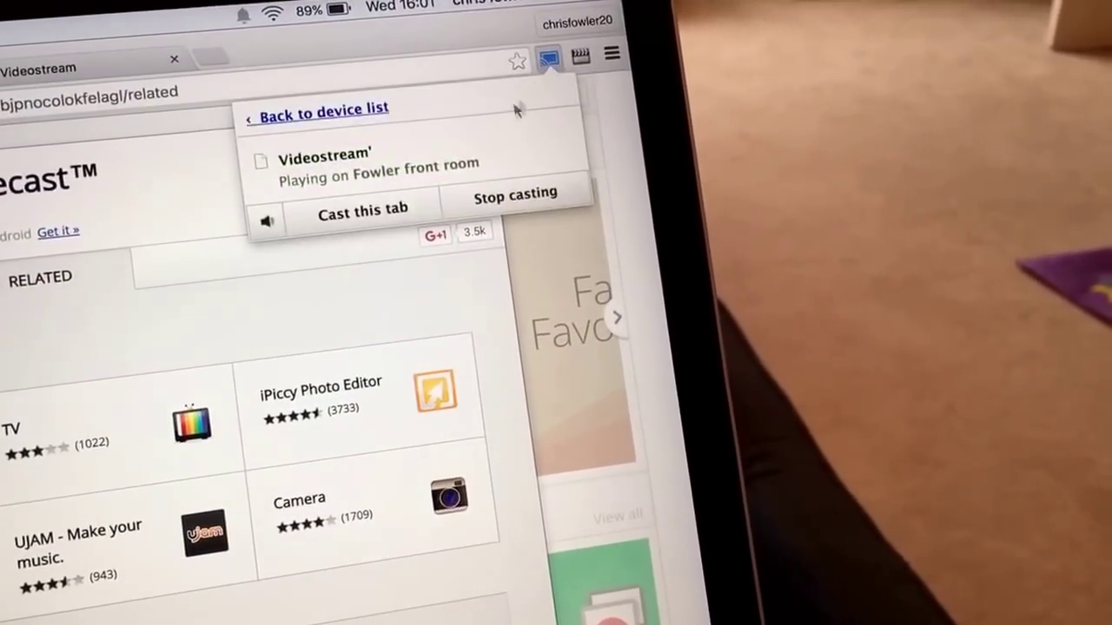
left_click(365, 113)
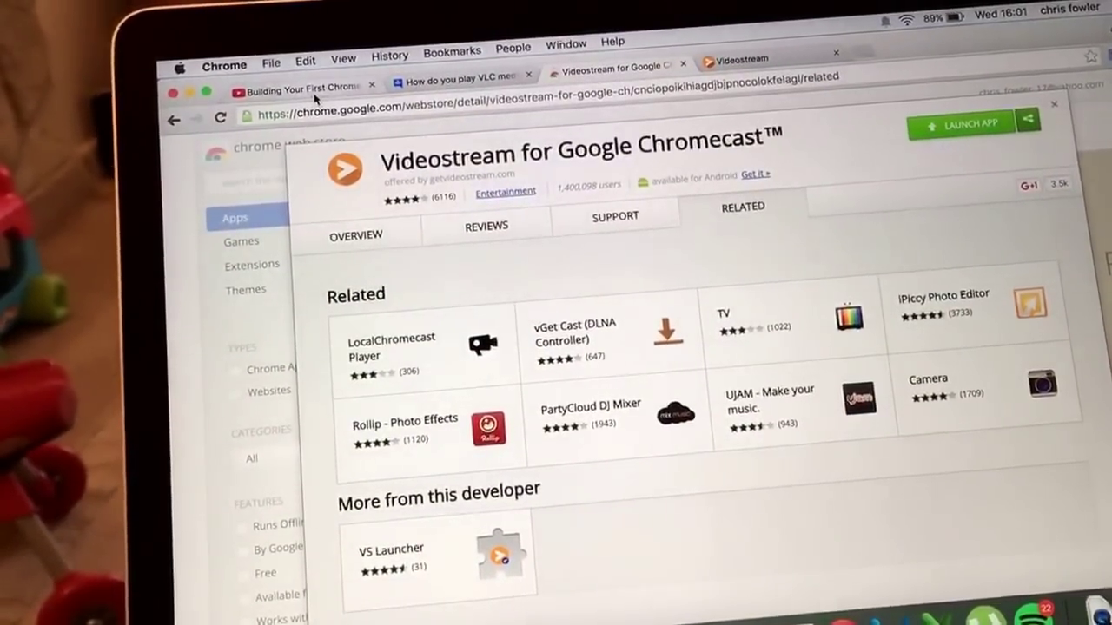
left_click(314, 92)
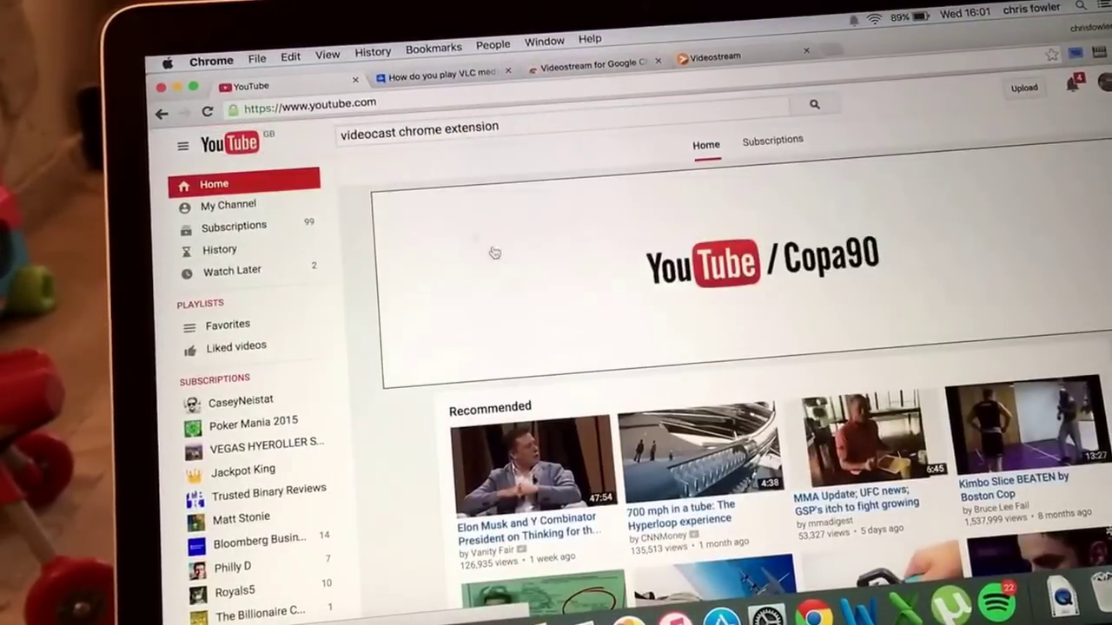
- Open the Elon Musk and Y Combinator video and bring up its cast device list
left_click(549, 485)
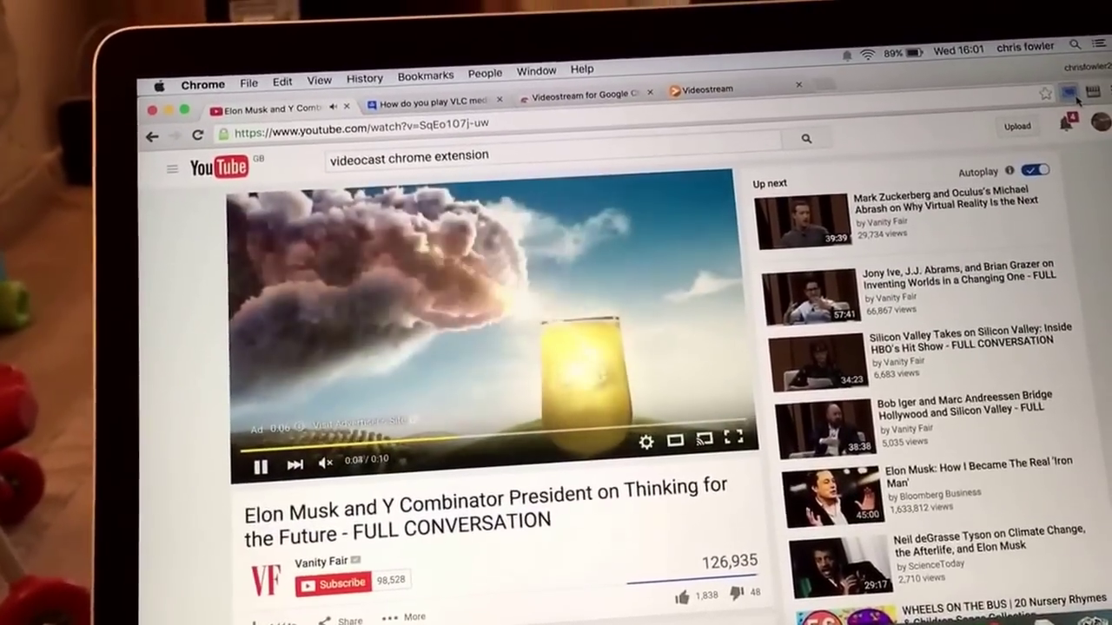
left_click(1076, 76)
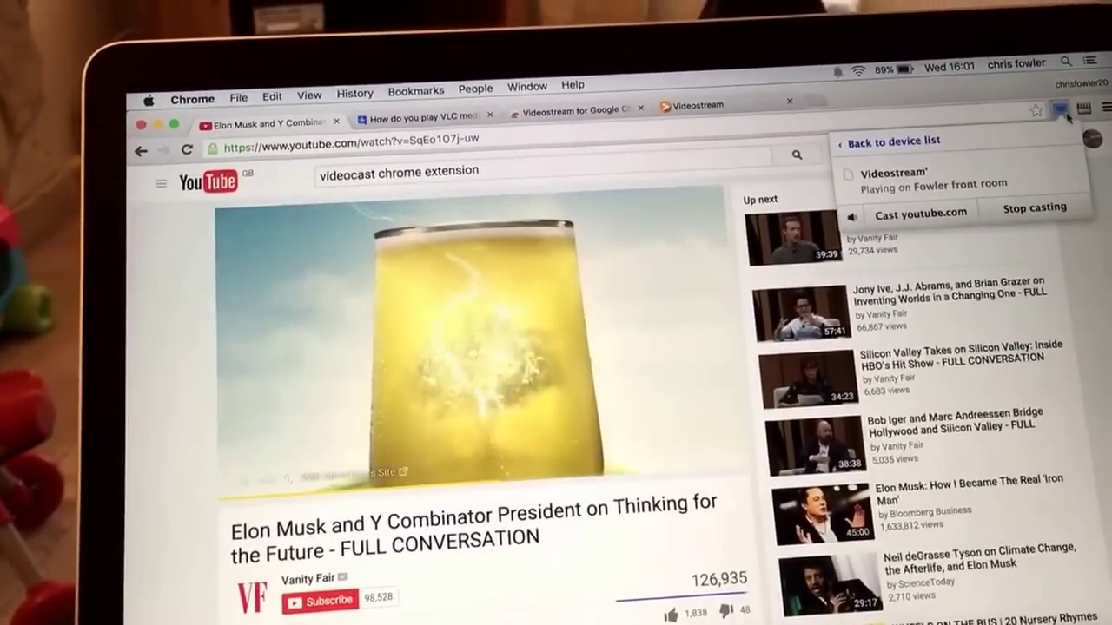
left_click(921, 212)
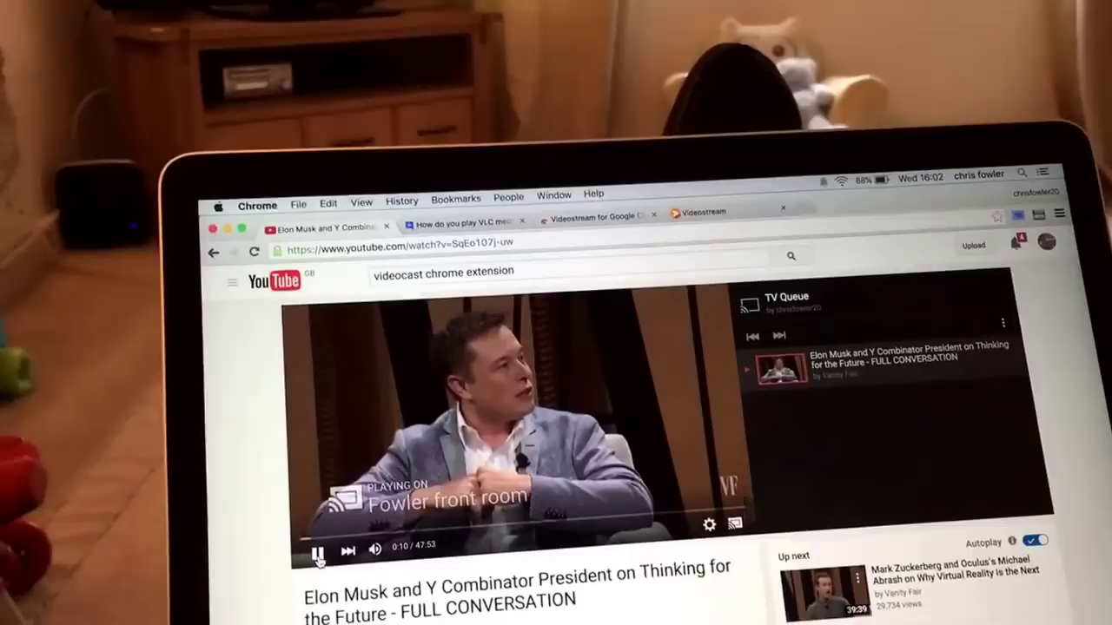
- Pause the Elon Musk conversation in the YouTube player
left_click(318, 554)
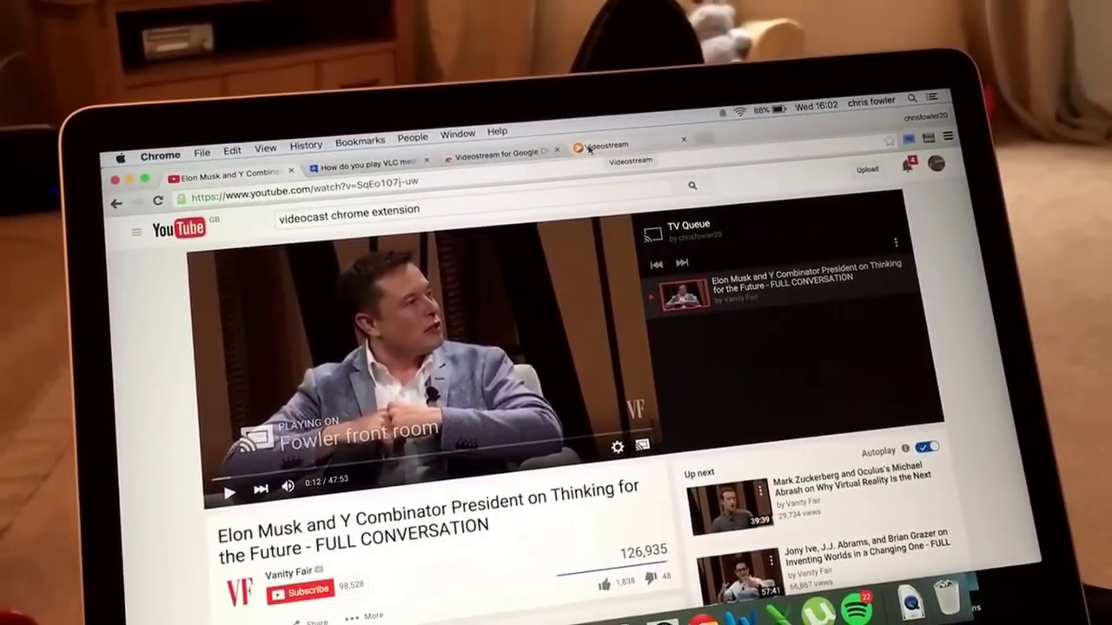
- Open the latest VLC download page from the help forum thread, then return to the thread
left_click(383, 162)
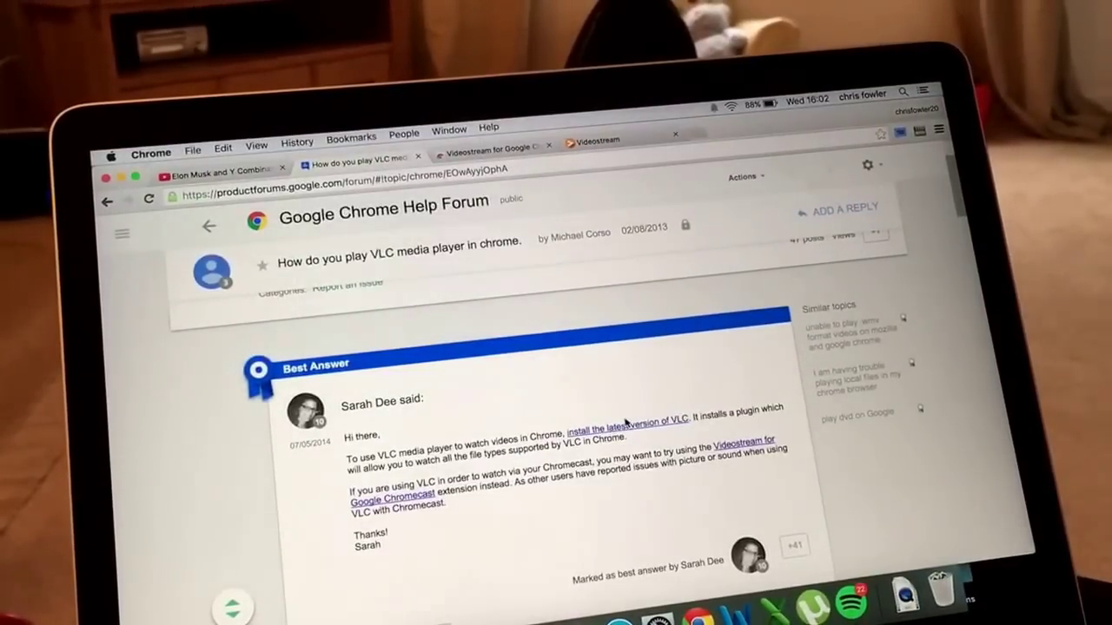
left_click(629, 431)
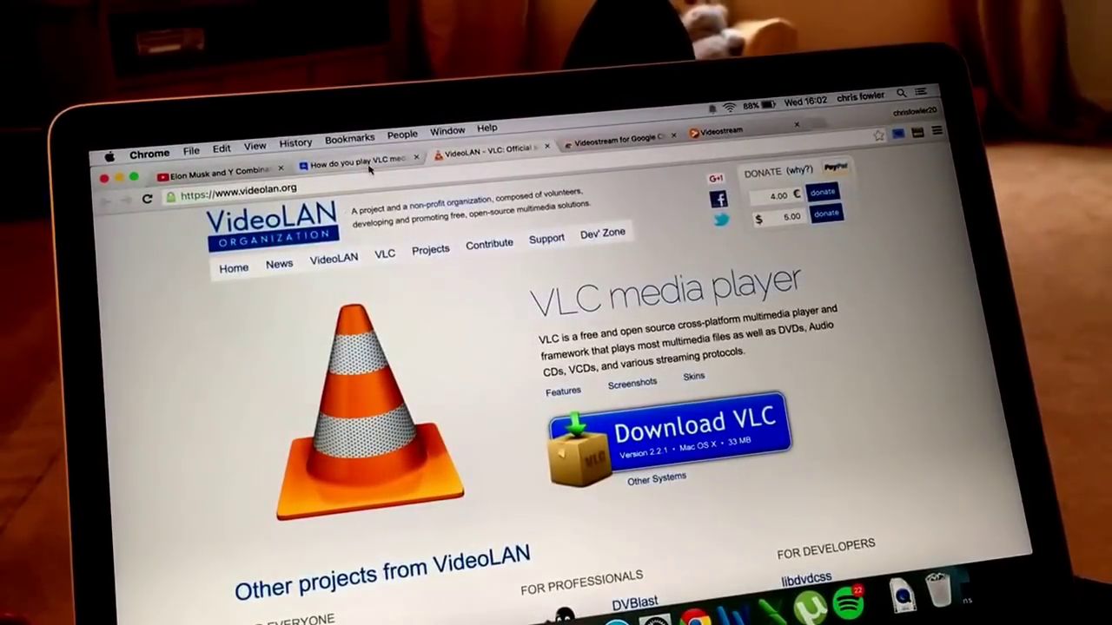
left_click(366, 160)
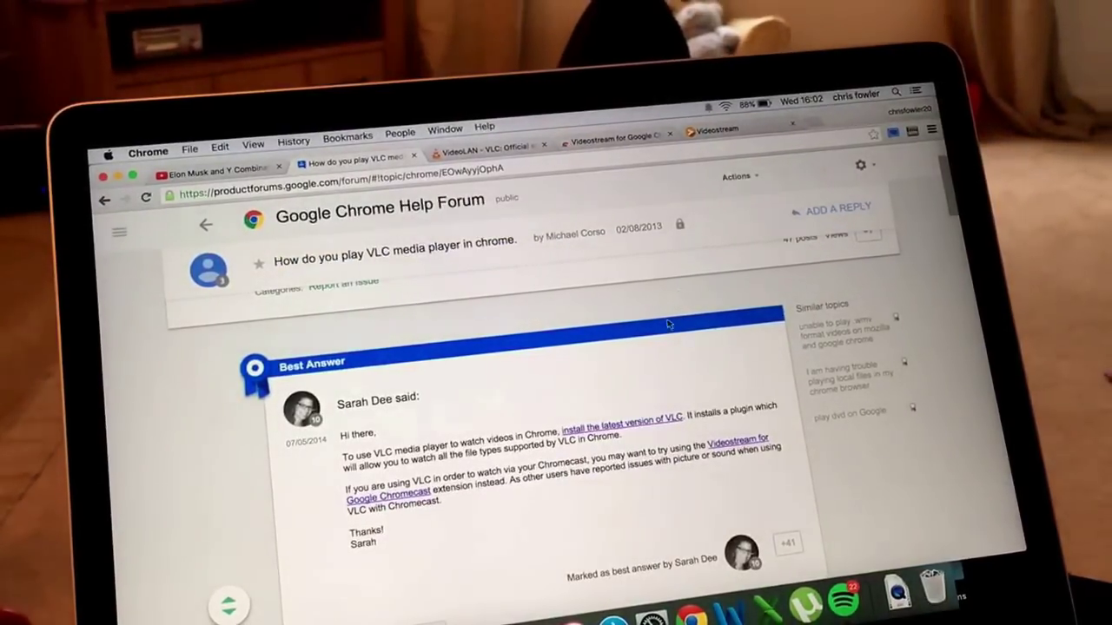
- Open VideoCast fullscreen, switch its casting off, and close its tab
left_click(912, 130)
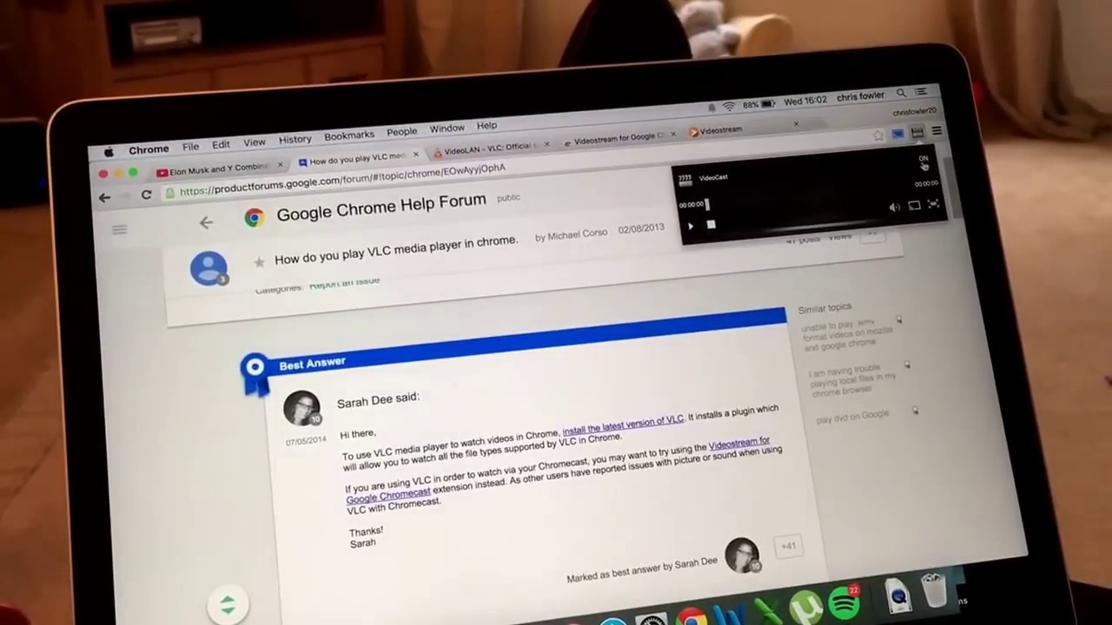
left_click(944, 205)
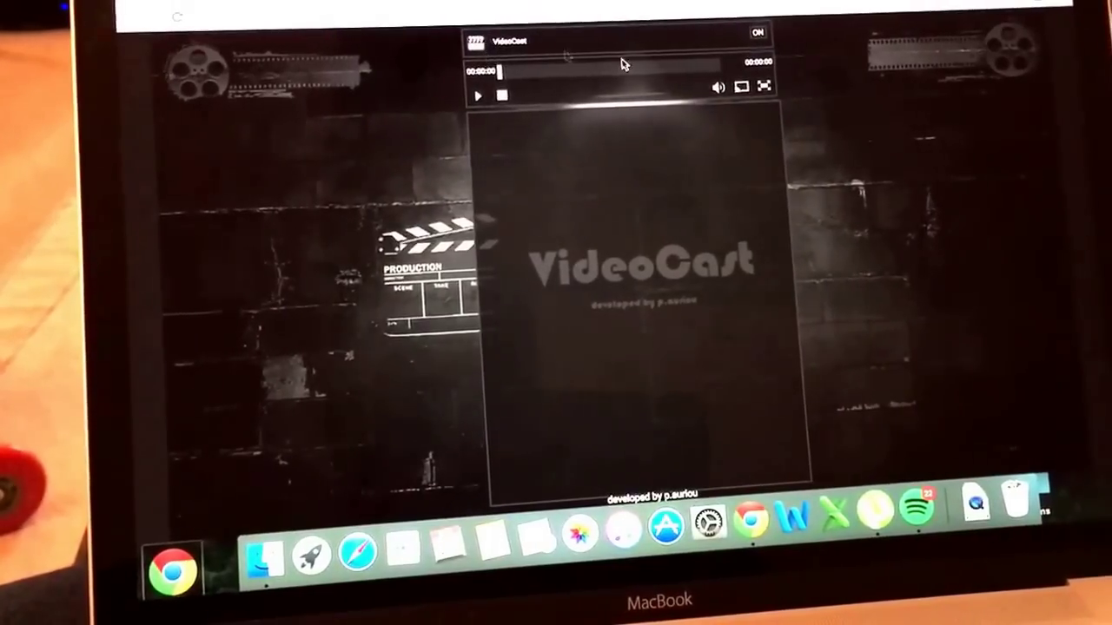
left_click(756, 37)
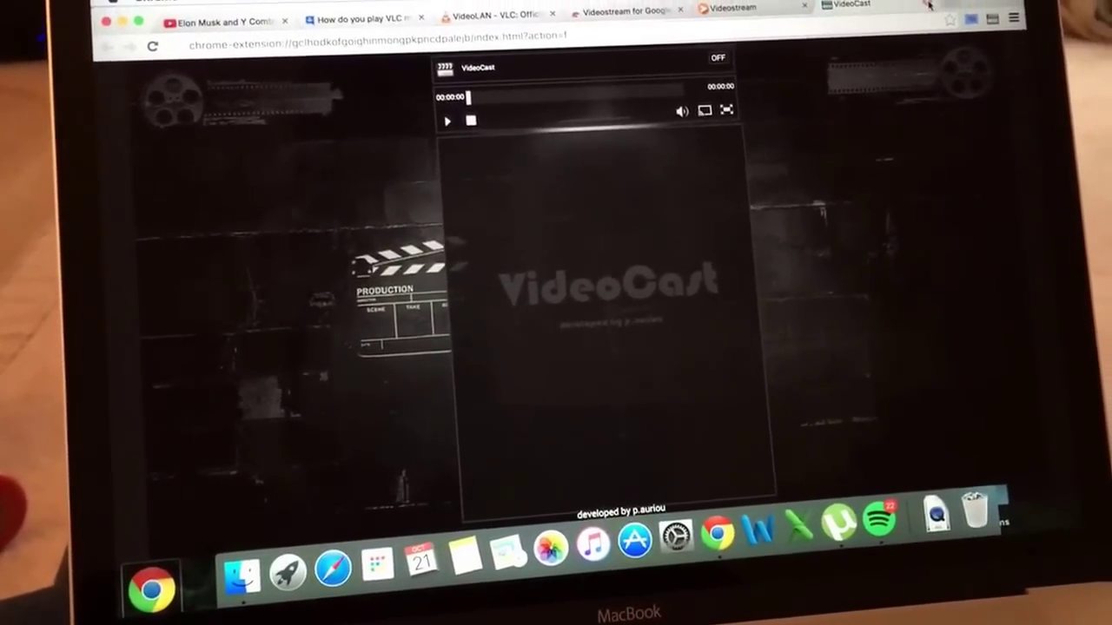
left_click(927, 5)
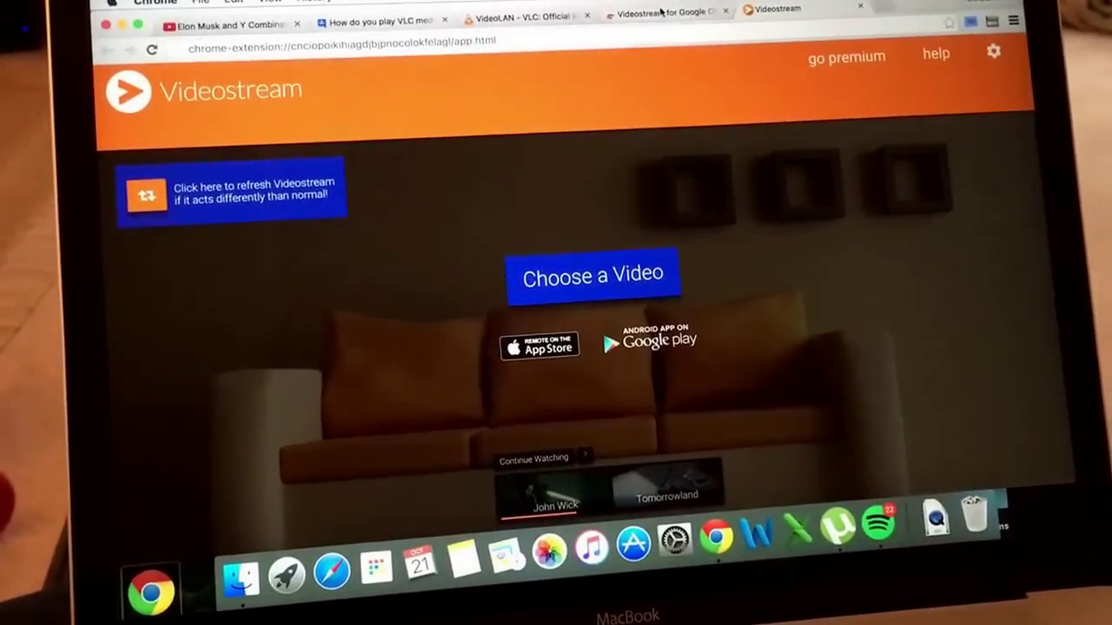
- Return from the Videostream store listing to the Videostream app page
left_click(659, 12)
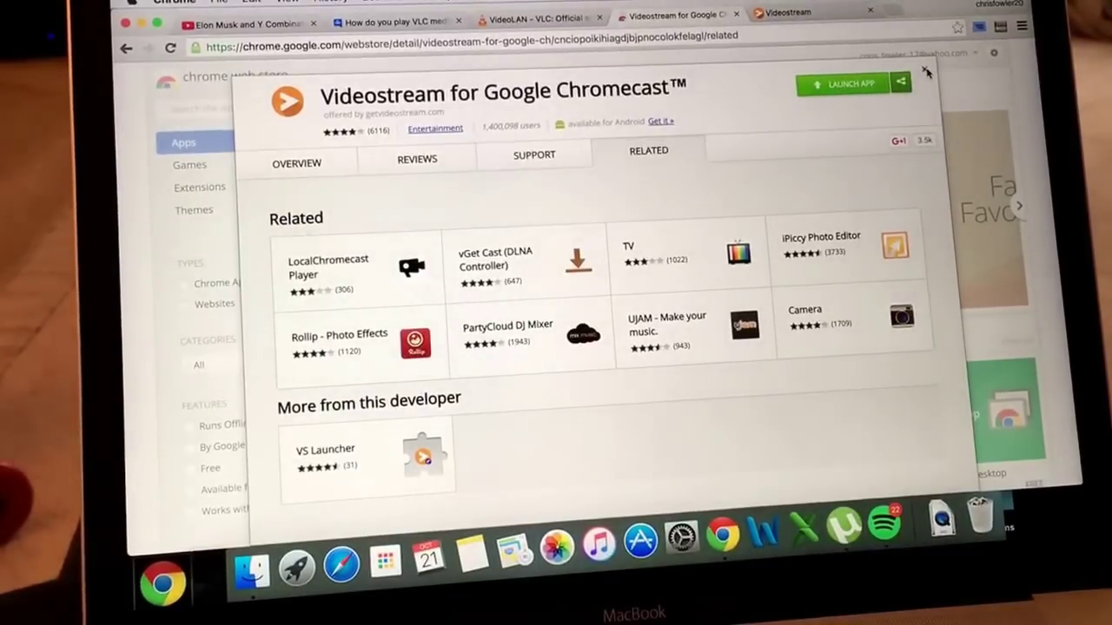
left_click(926, 73)
left_click(825, 10)
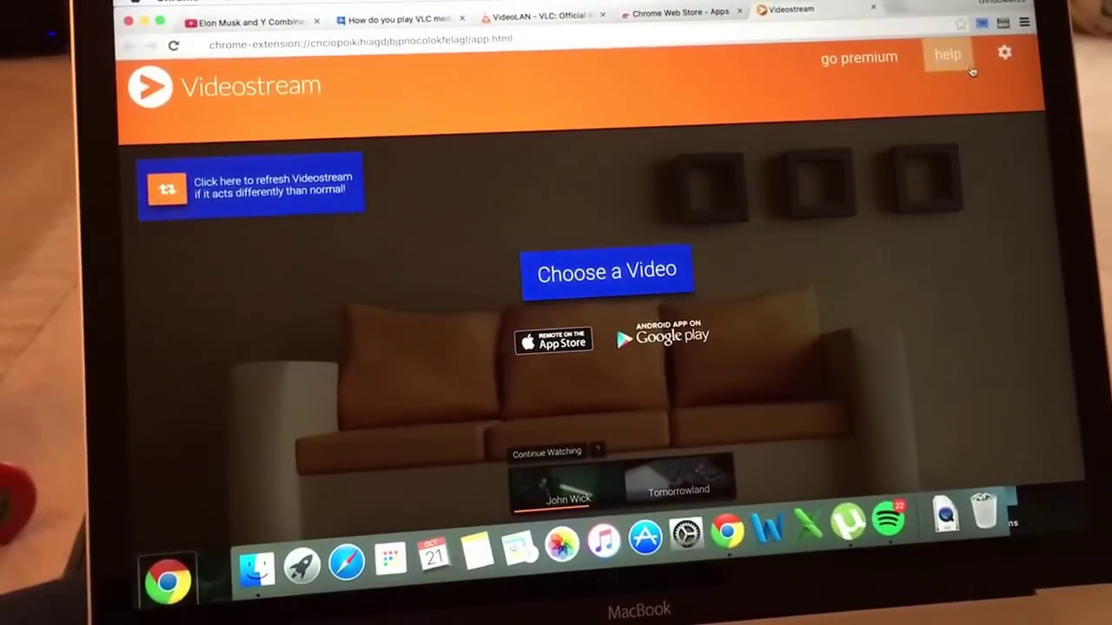
- Load the John Wick .avi from dad films and resume it from 1:09:05
left_click(617, 273)
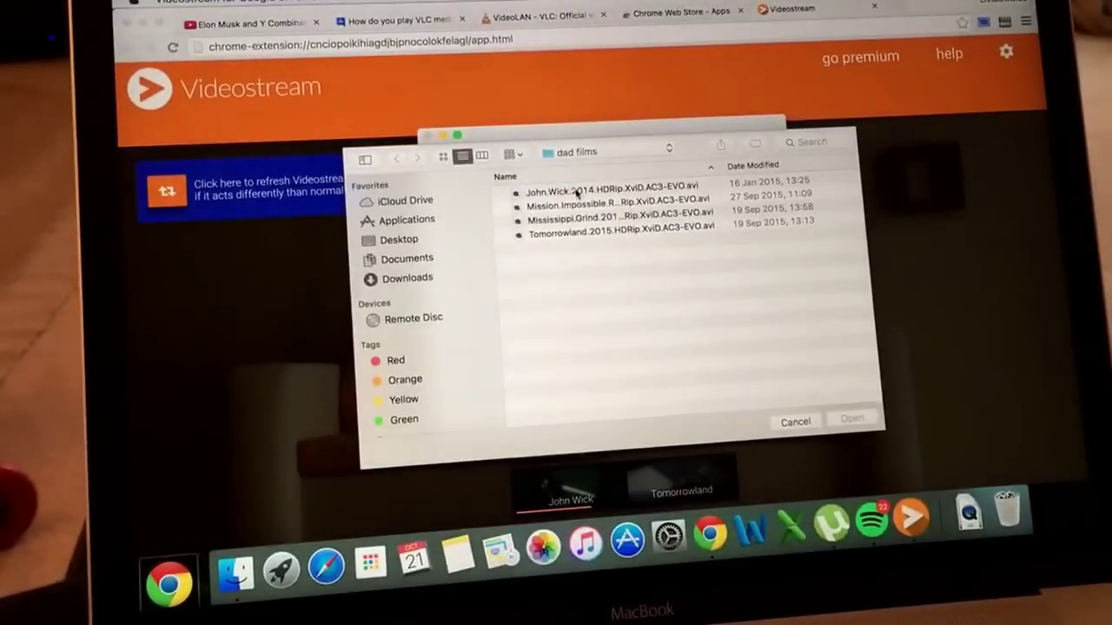
left_click(608, 188)
left_click(846, 419)
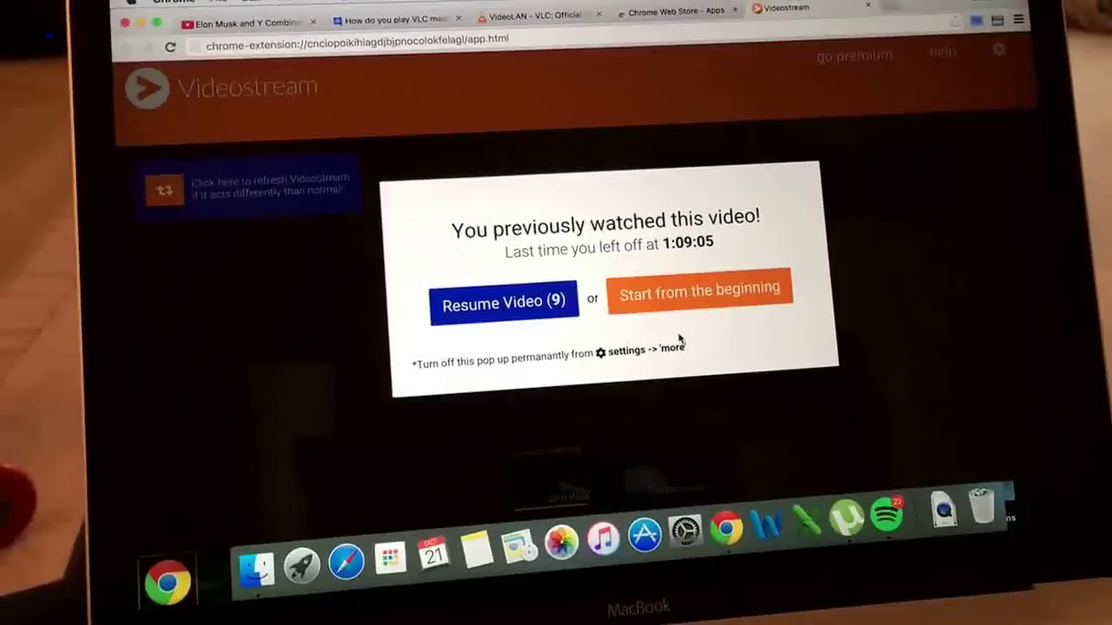
left_click(527, 302)
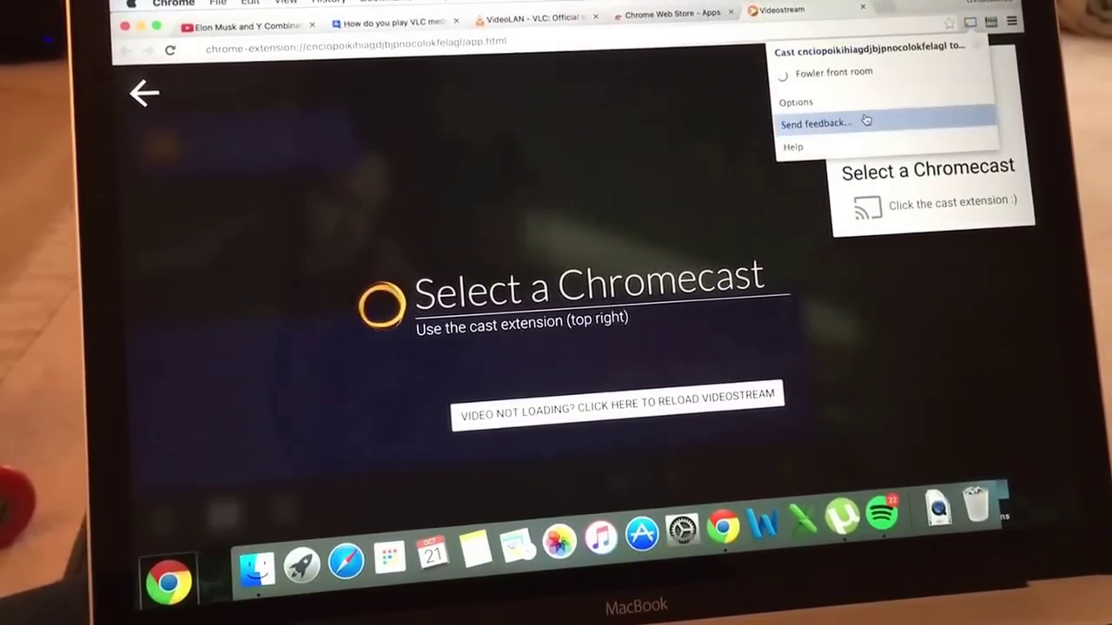
- Cast John Wick to the Fowler front room TV
left_click(833, 75)
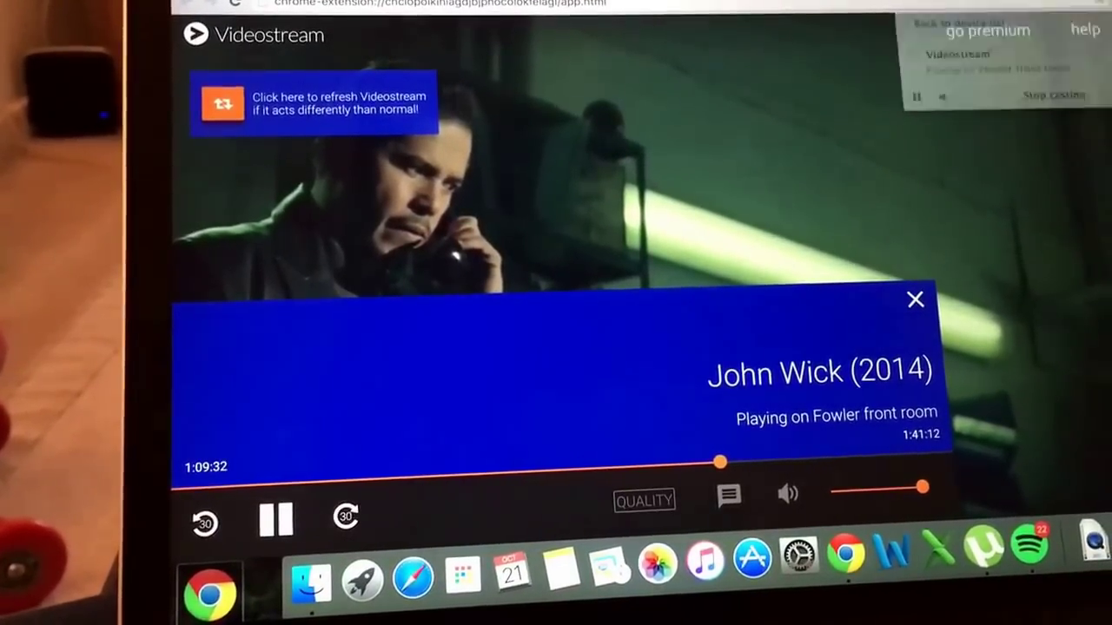
- Minimize the Videostream window with Cmd+M to show the desktop
key("super+m")
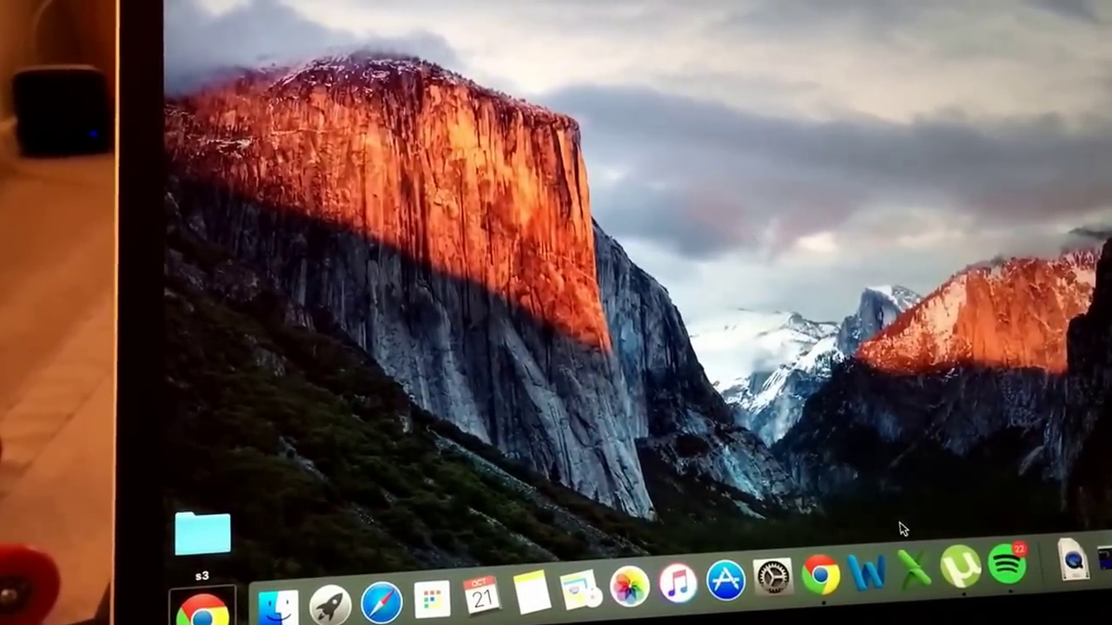
- Restore the Videostream player window from the Dock
left_click(820, 573)
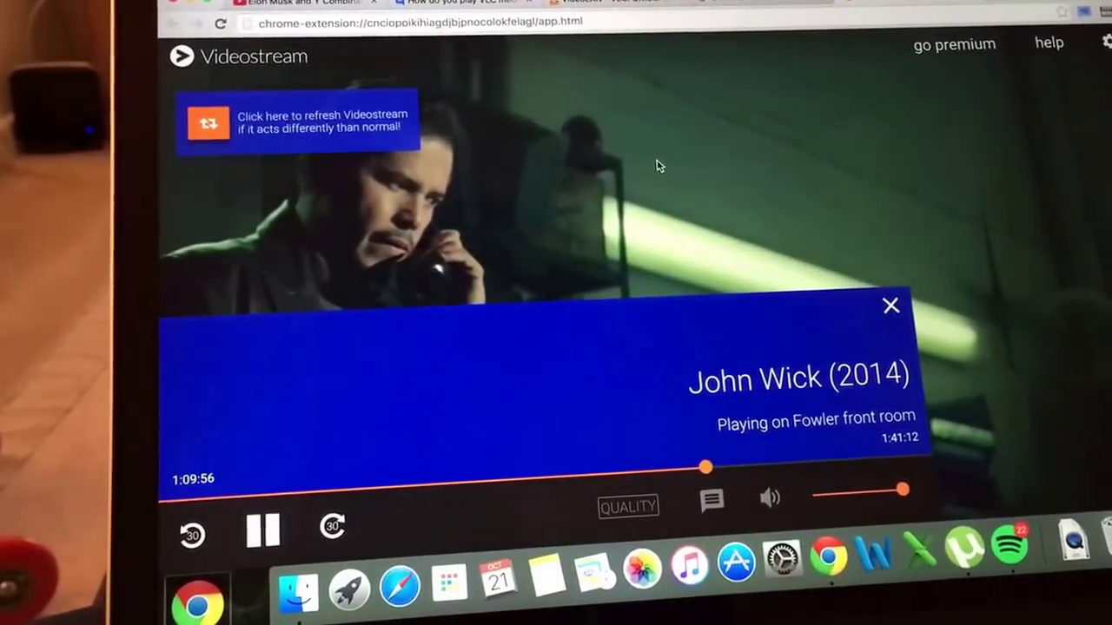
- View the Videostream Premium plans
left_click(944, 47)
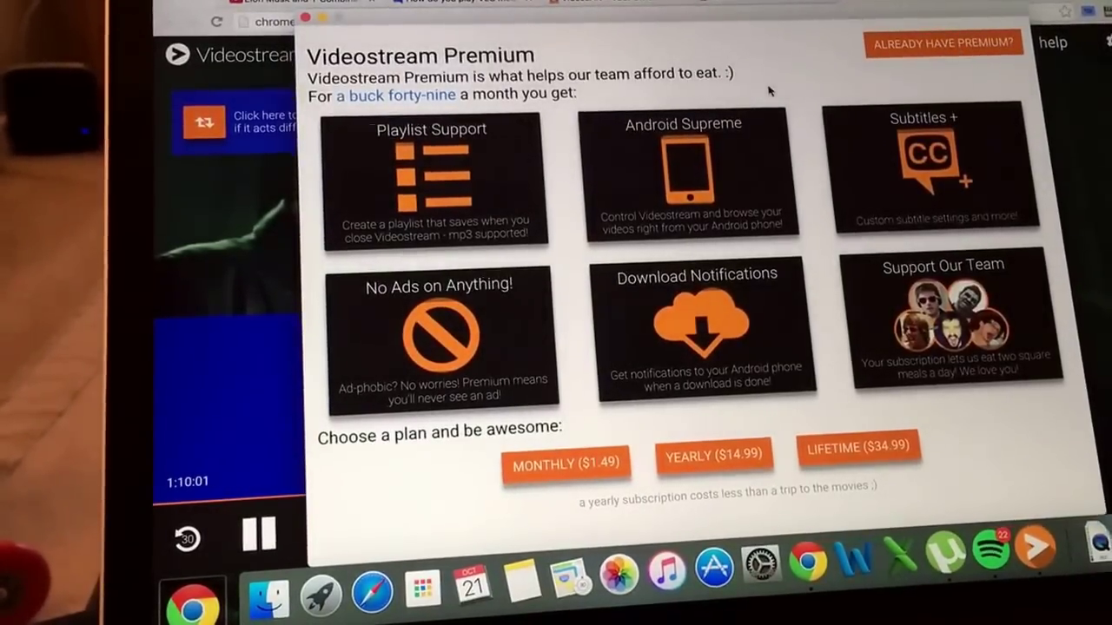